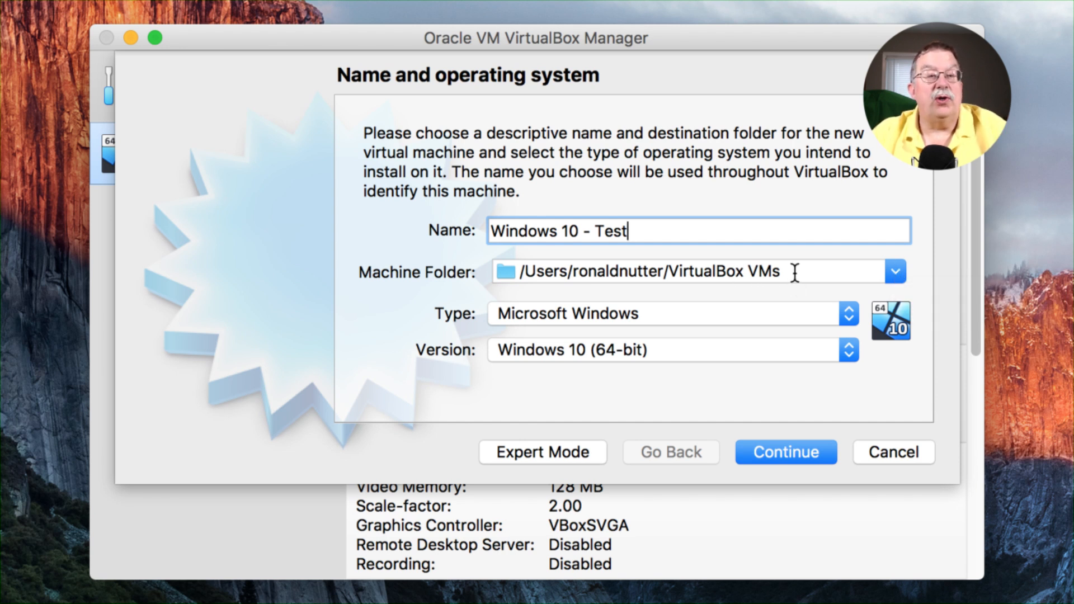
Set the machine folder to the VirtualBox VM's folder on the VirtualBox volume and continue.
left_click(888, 270)
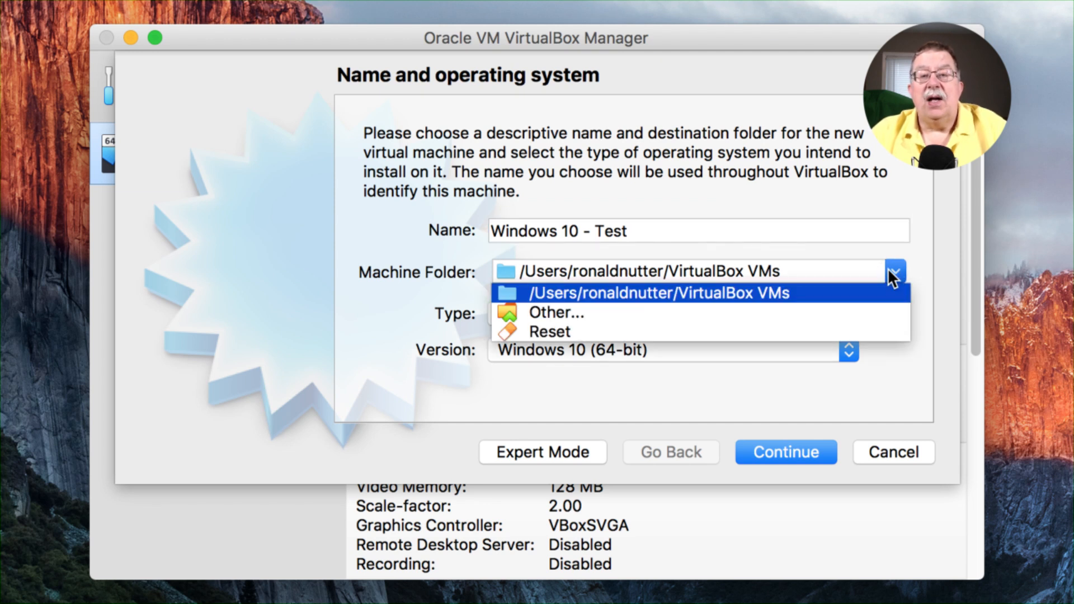
left_click(801, 312)
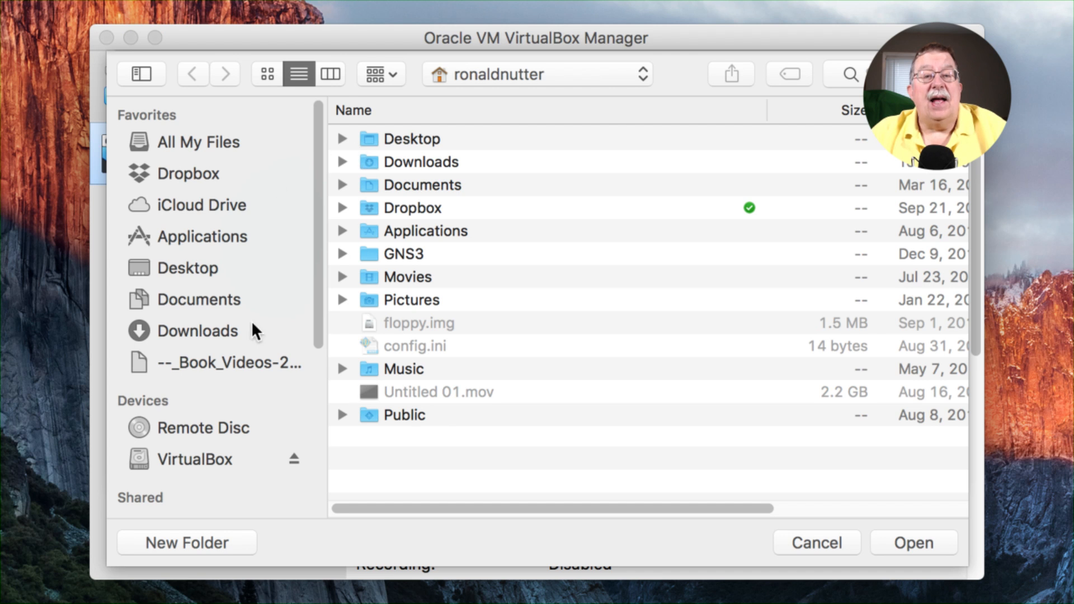
left_click(195, 459)
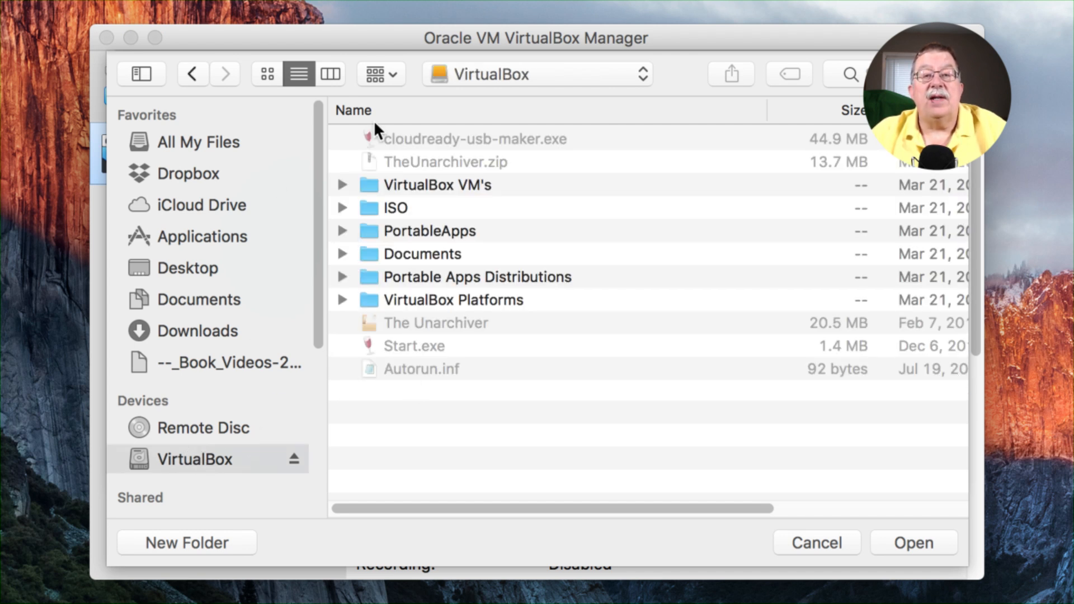
left_click(385, 191)
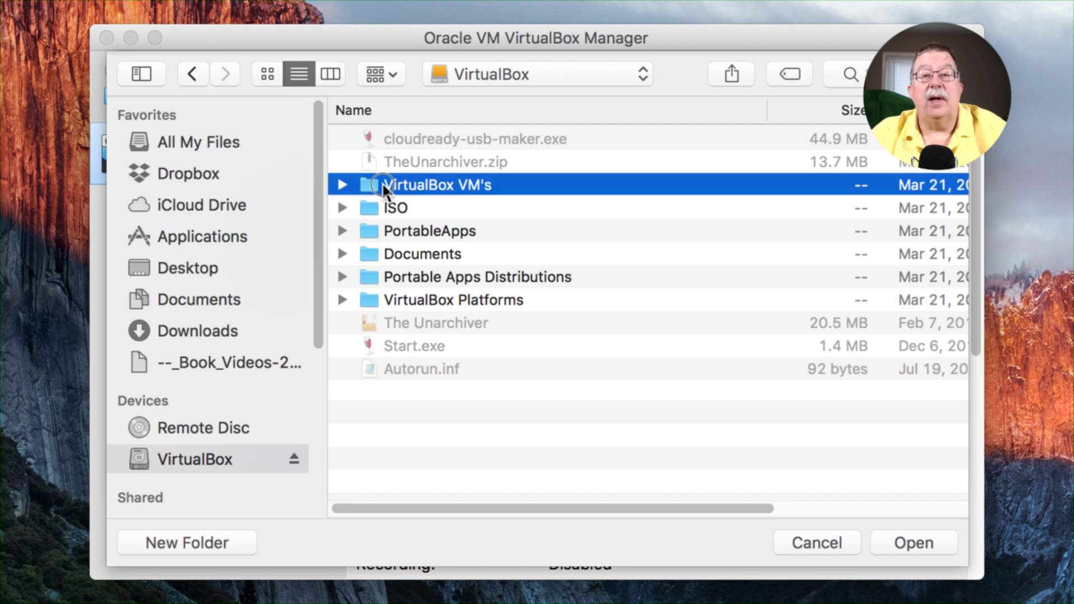
left_click(925, 540)
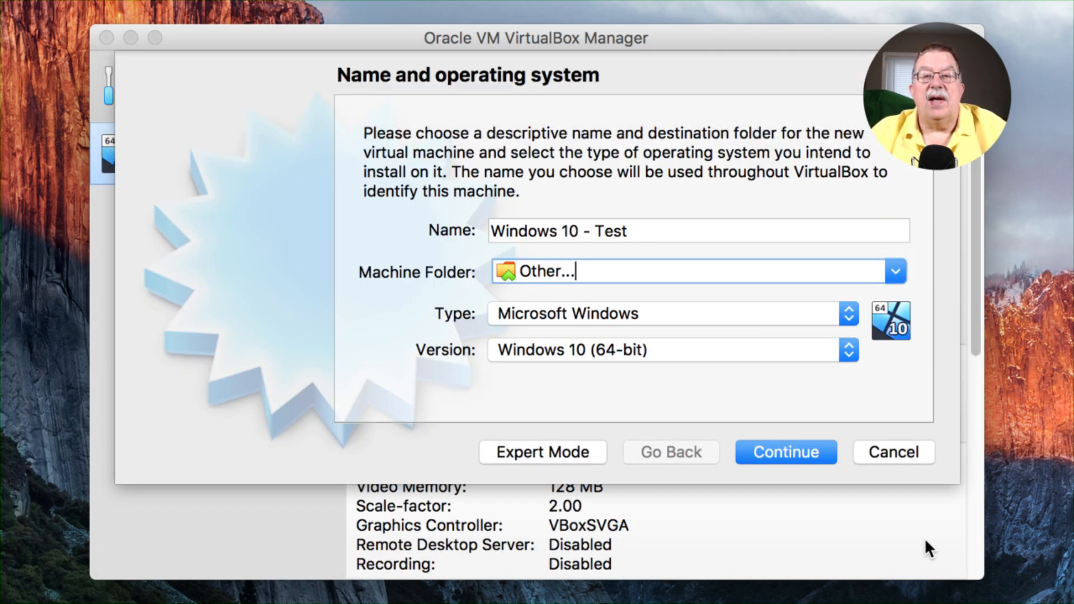
left_click(783, 451)
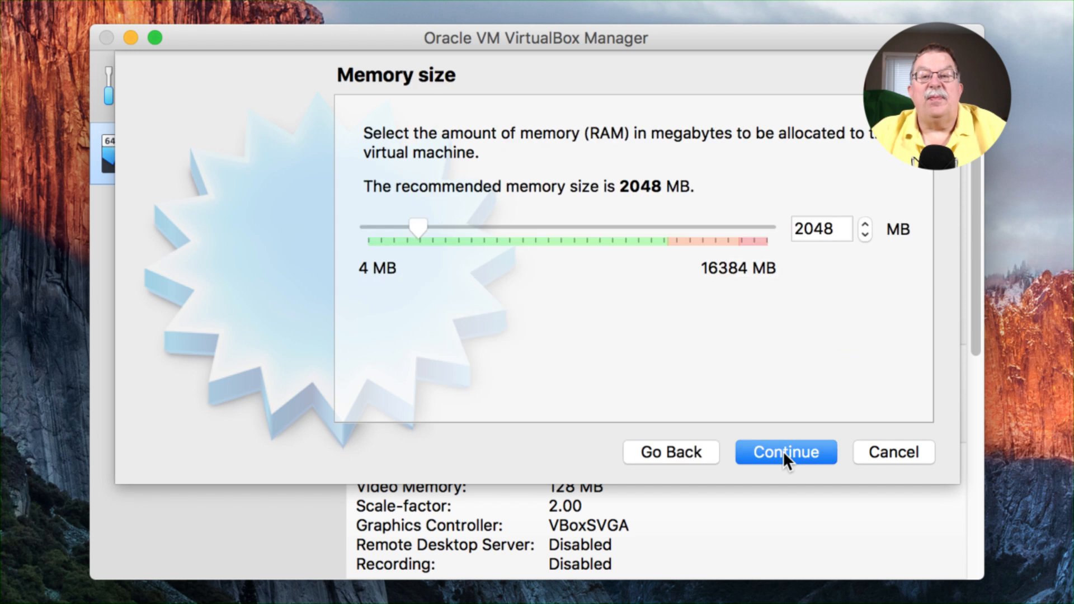
Set the virtual machine's memory to 4096 MB and continue.
left_click_drag(424, 222, 470, 224)
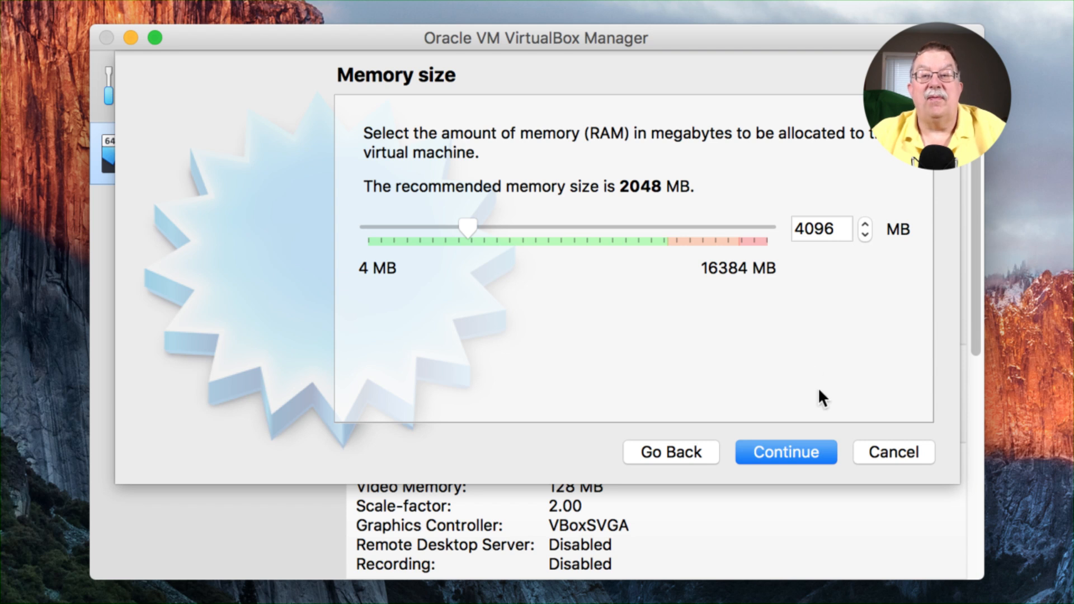
left_click(791, 454)
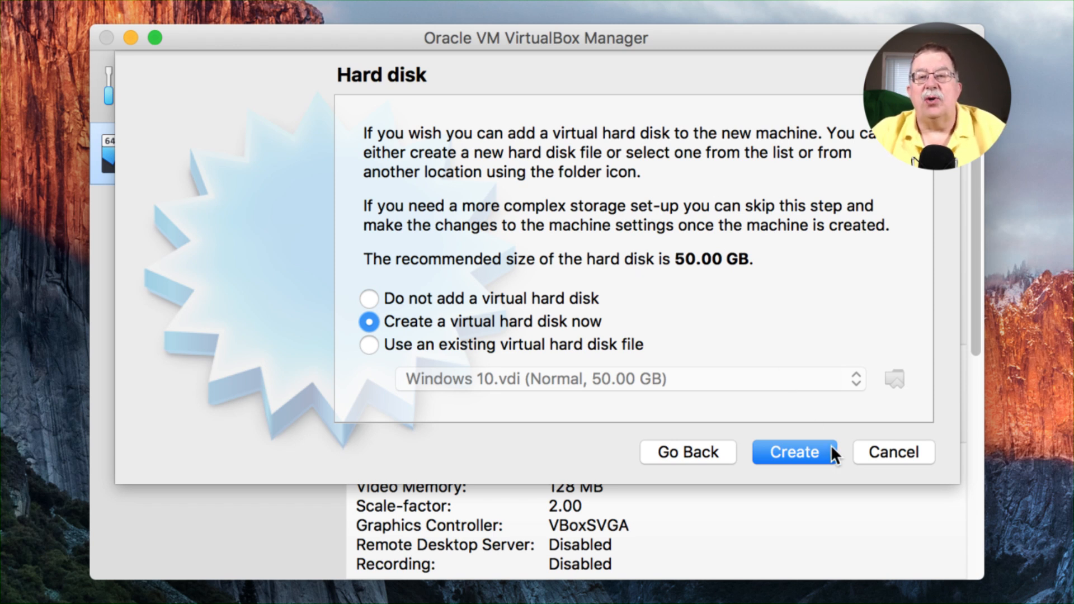
Create a new dynamically allocated VDI hard disk named Windows 10 - Test with 50.00 GB.
left_click(814, 450)
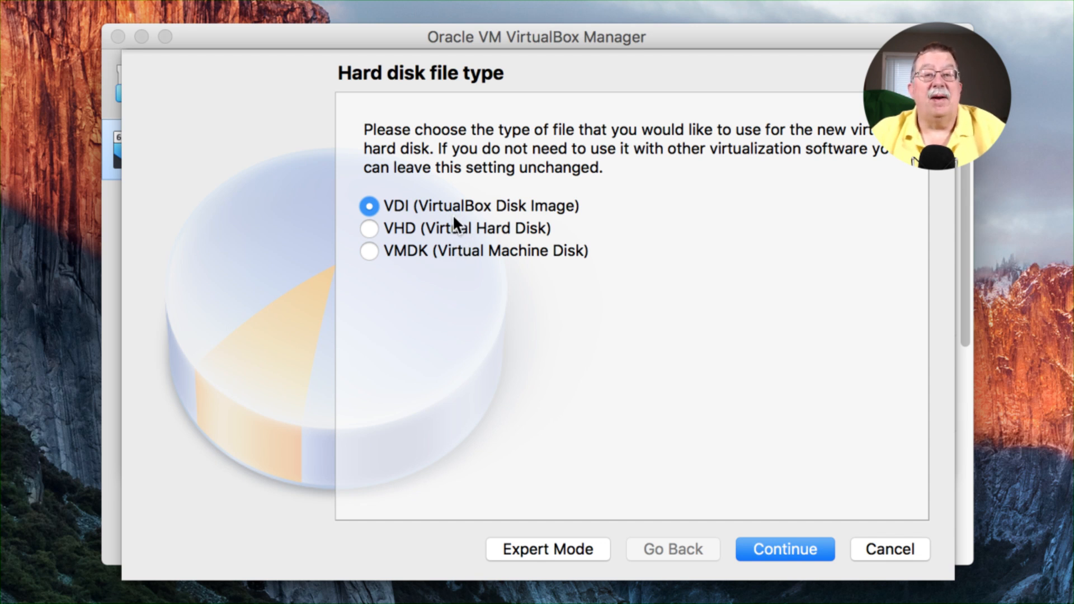
left_click(788, 551)
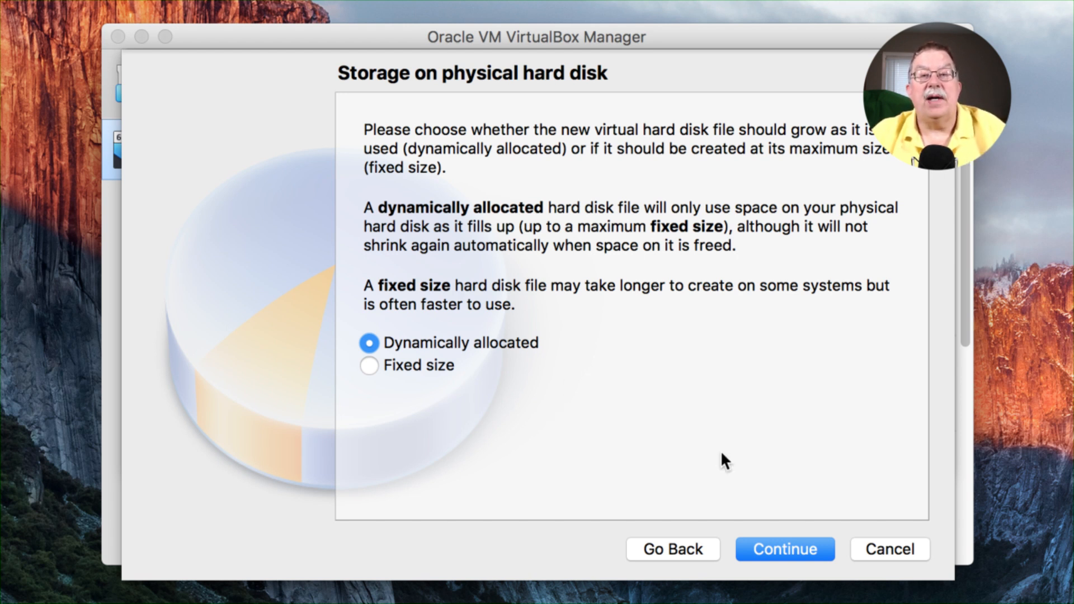
left_click(787, 548)
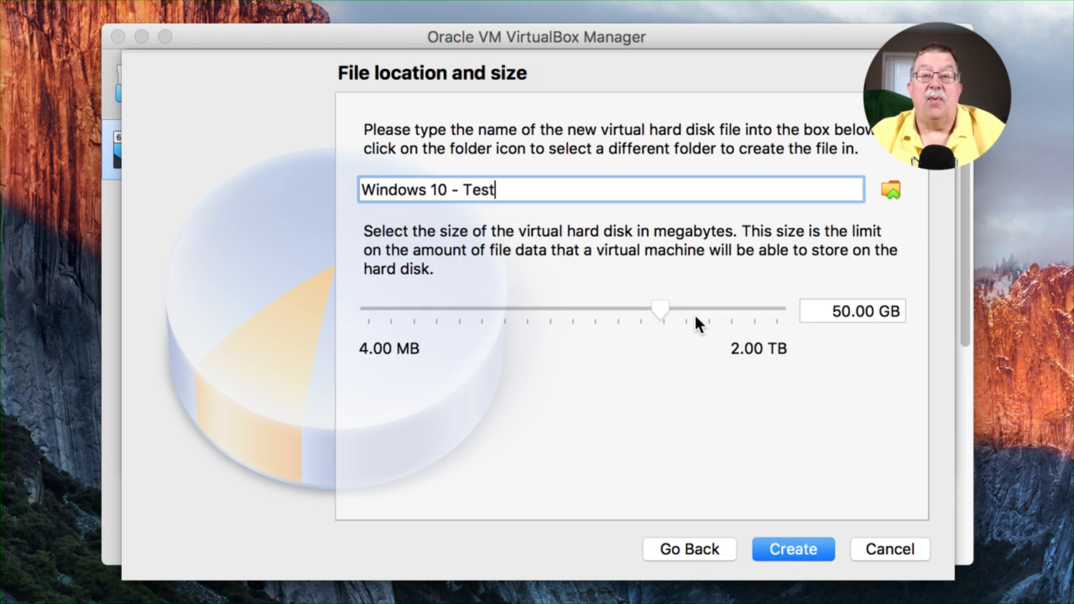
mouse_move(694, 314)
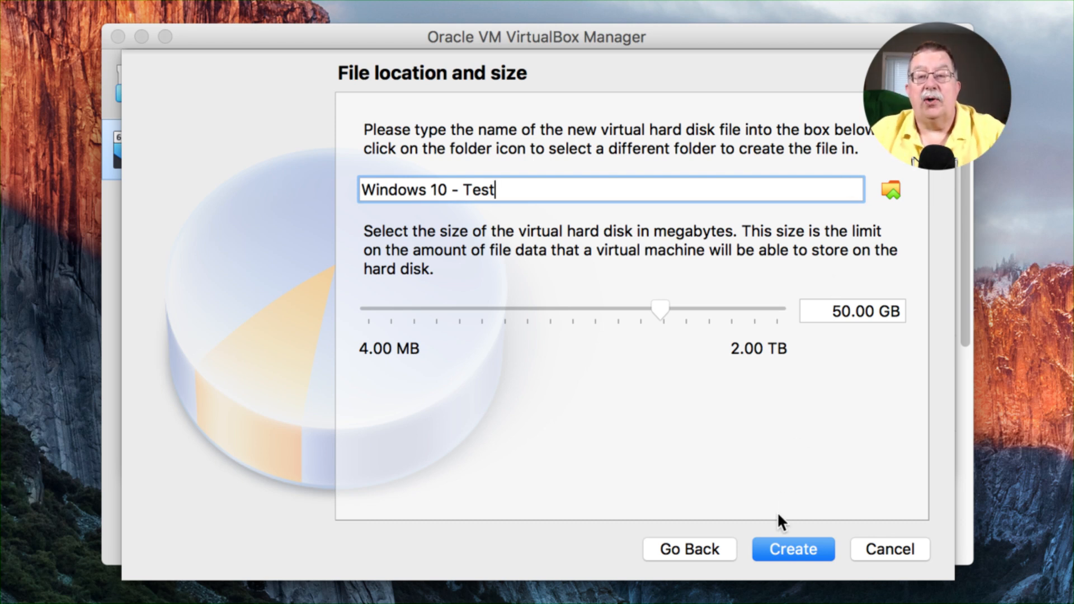
left_click(779, 544)
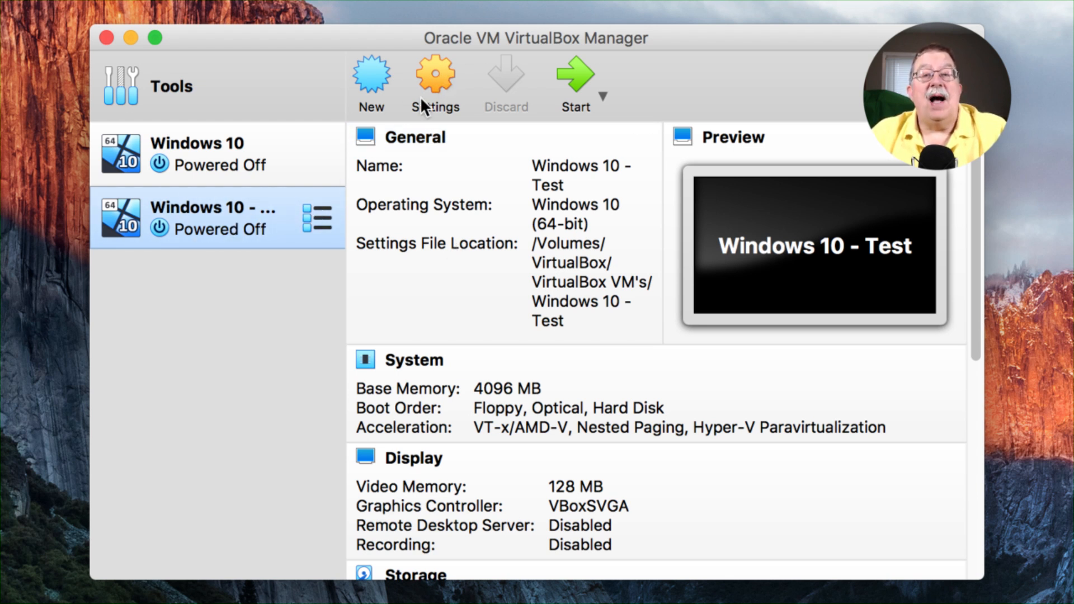
Attach the Win10_1809Oct_English_x64.iso image to the empty optical drive in the VM's storage settings.
left_click(434, 71)
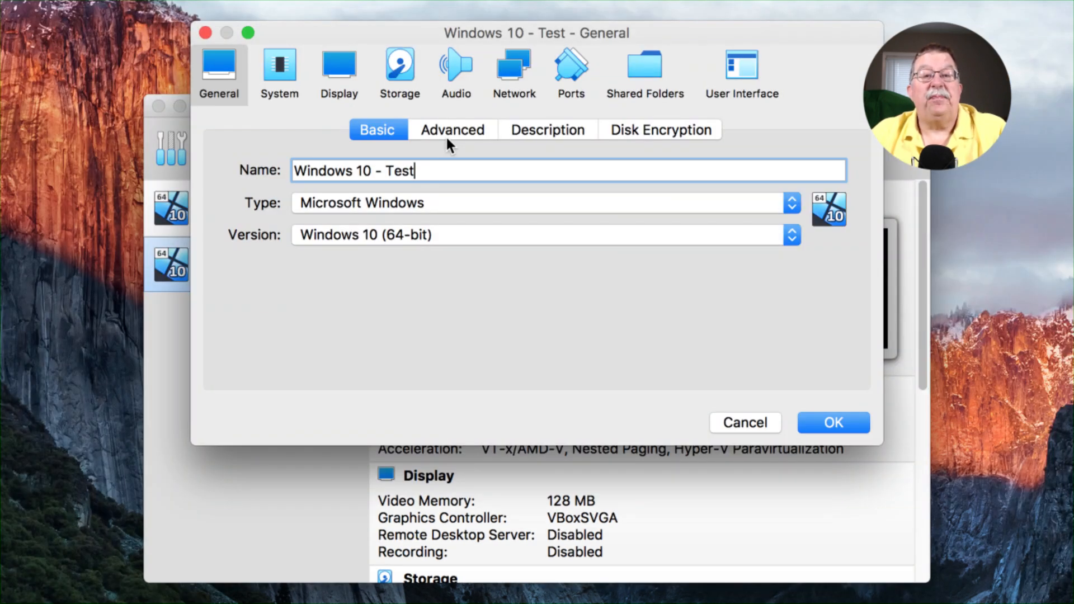
left_click(400, 71)
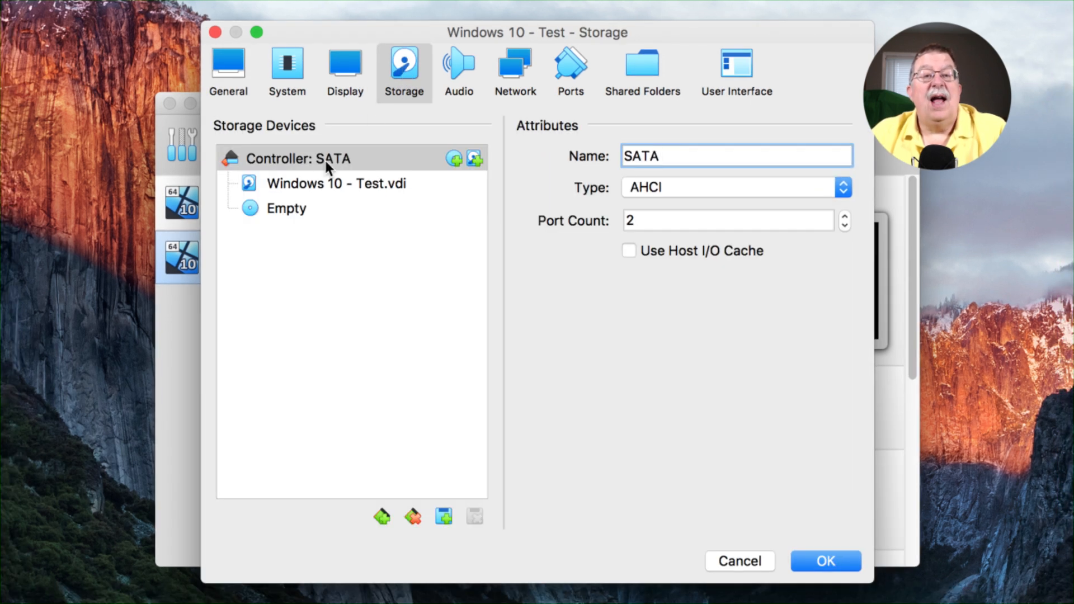
left_click(289, 210)
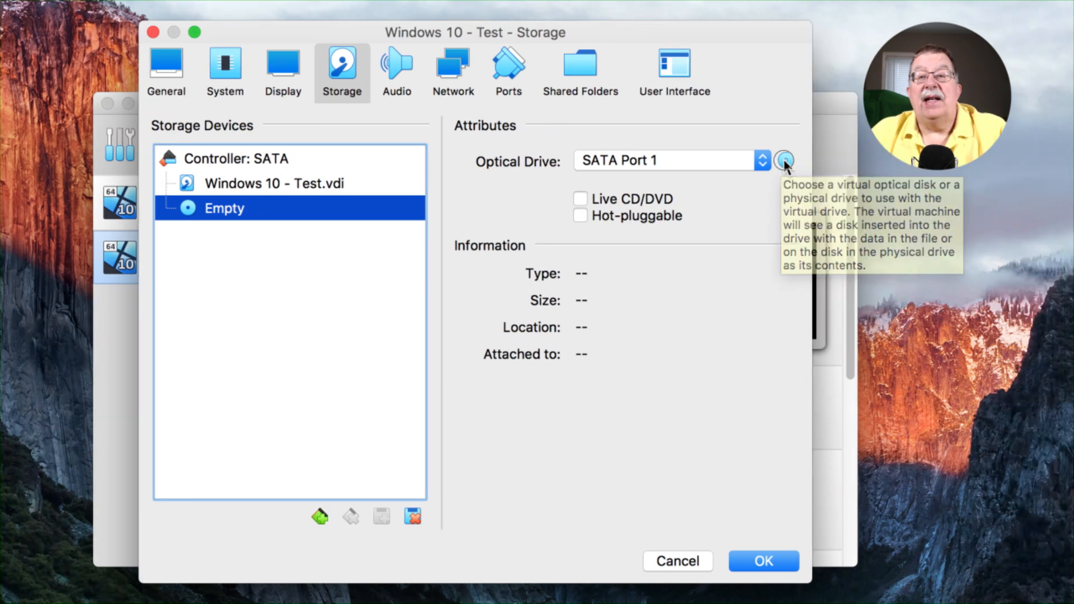
left_click(847, 161)
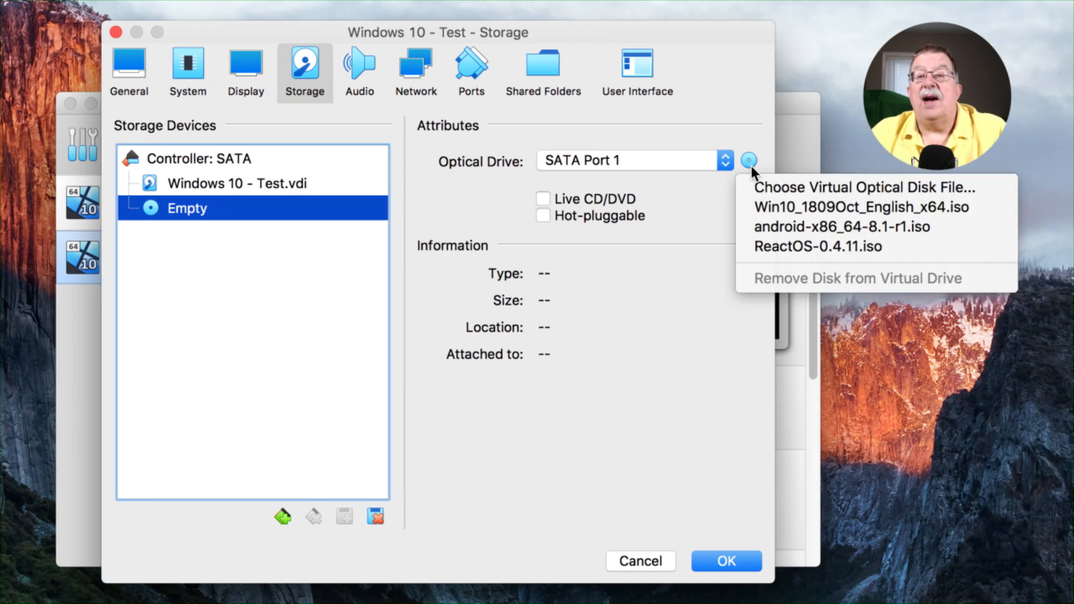
left_click(774, 206)
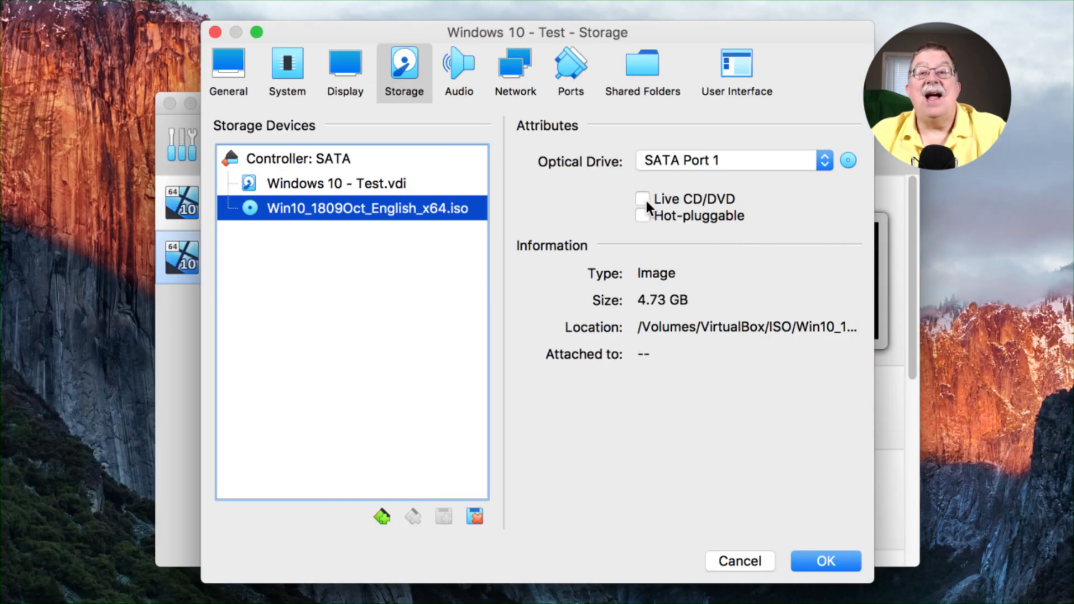
mouse_move(645, 201)
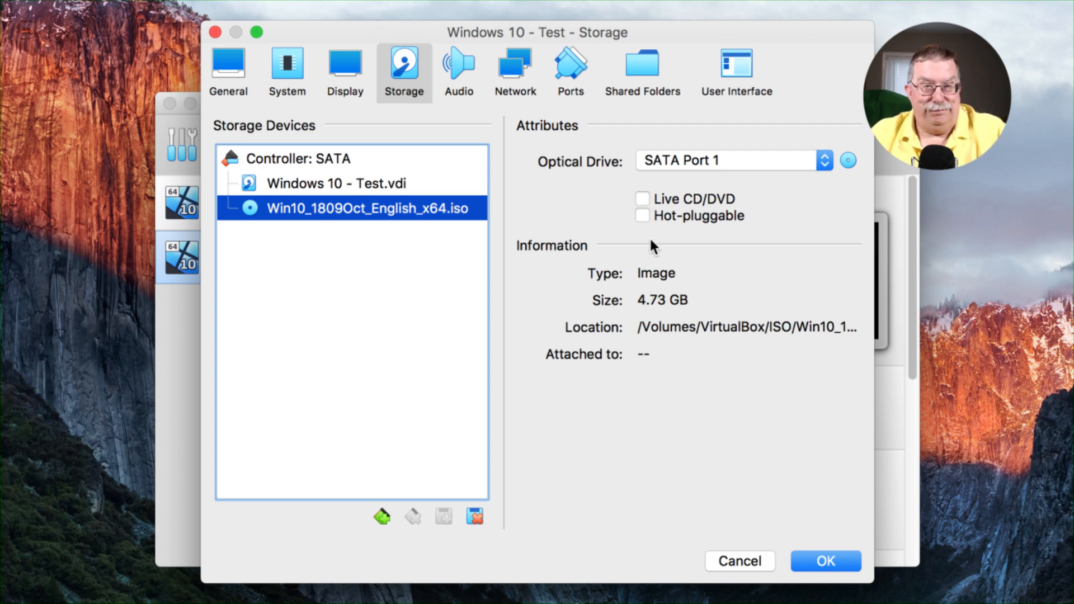
left_click(814, 562)
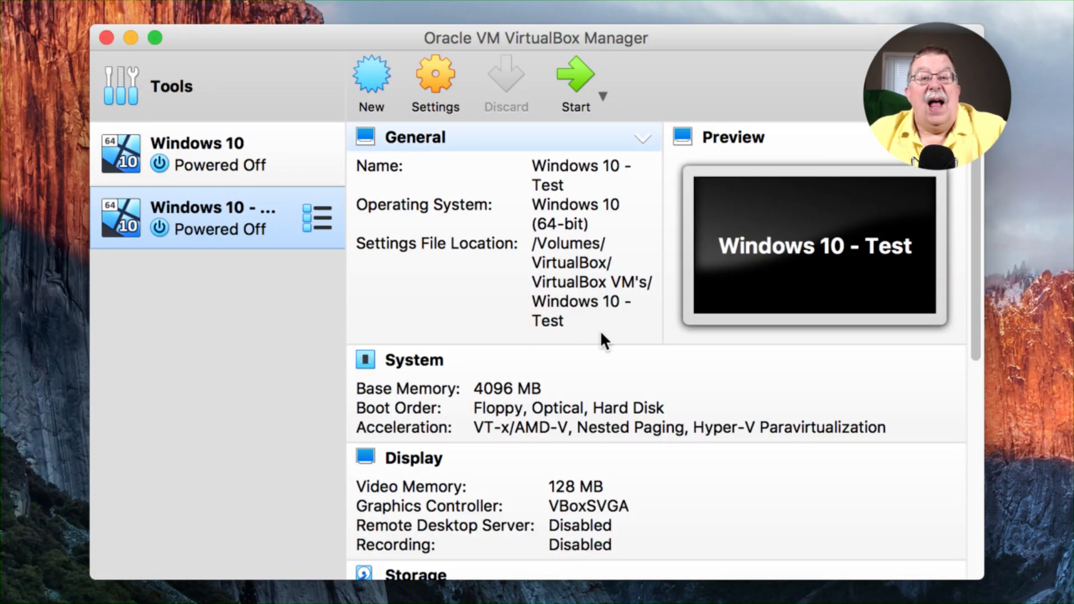
Review the attachment options for network Adapter 1 in the VM's settings and close them.
left_click(427, 87)
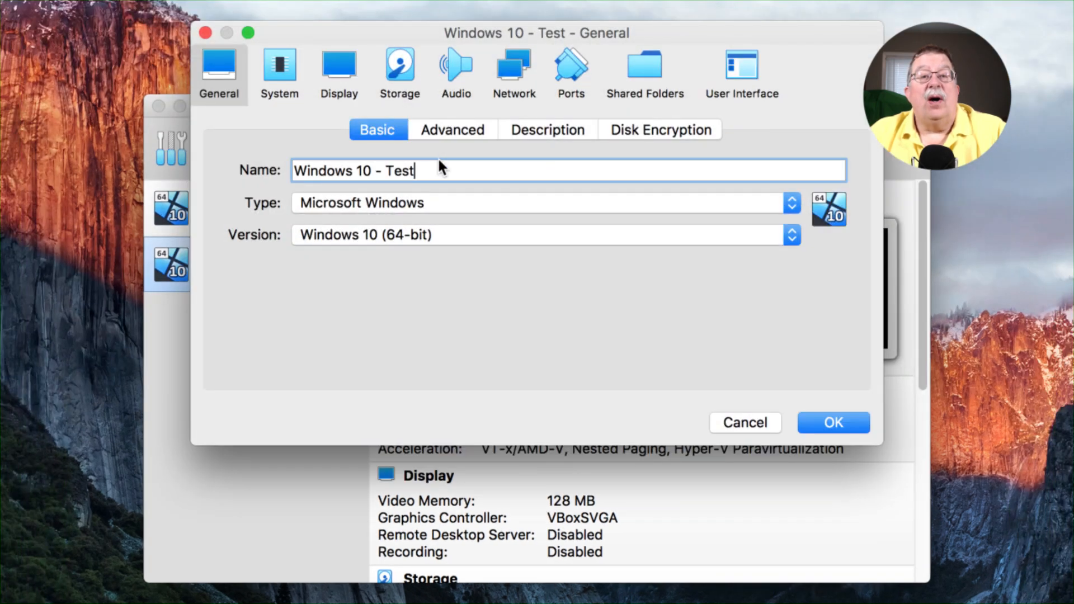
left_click(521, 70)
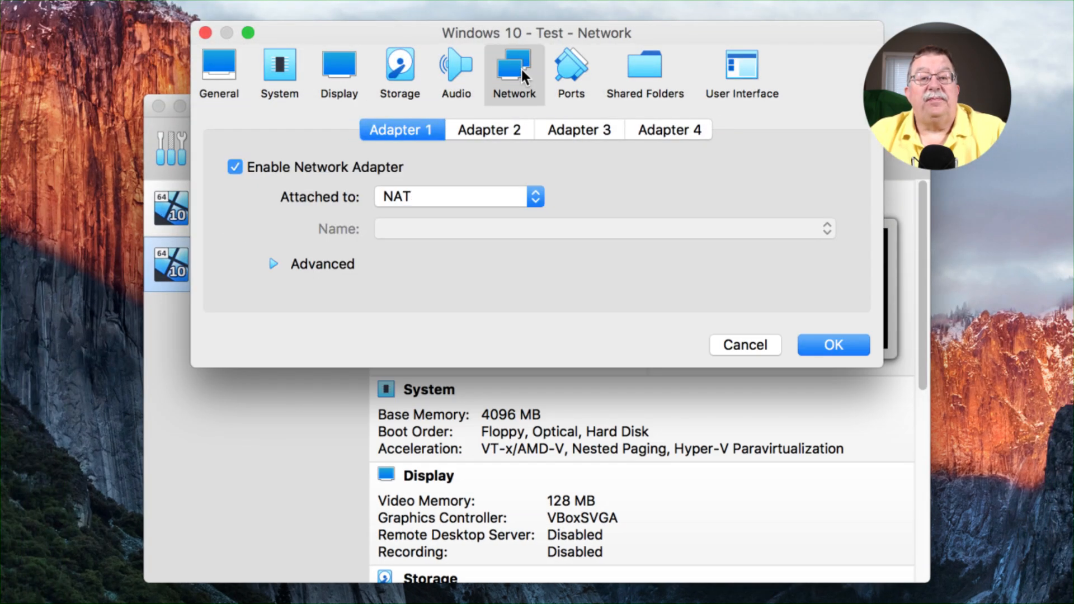
left_click(535, 197)
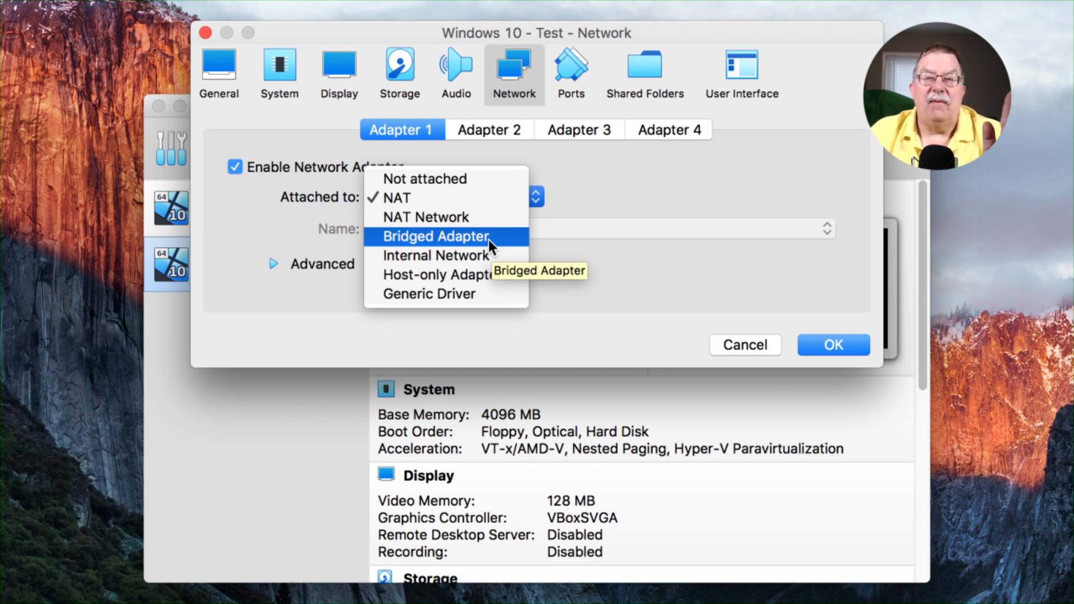
left_click(421, 202)
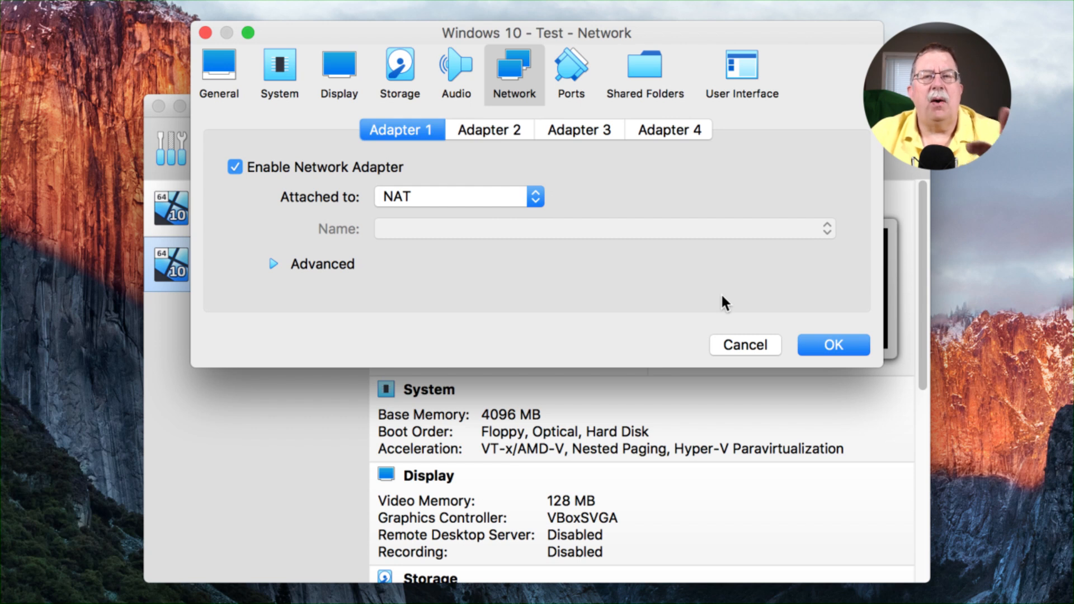
left_click(825, 347)
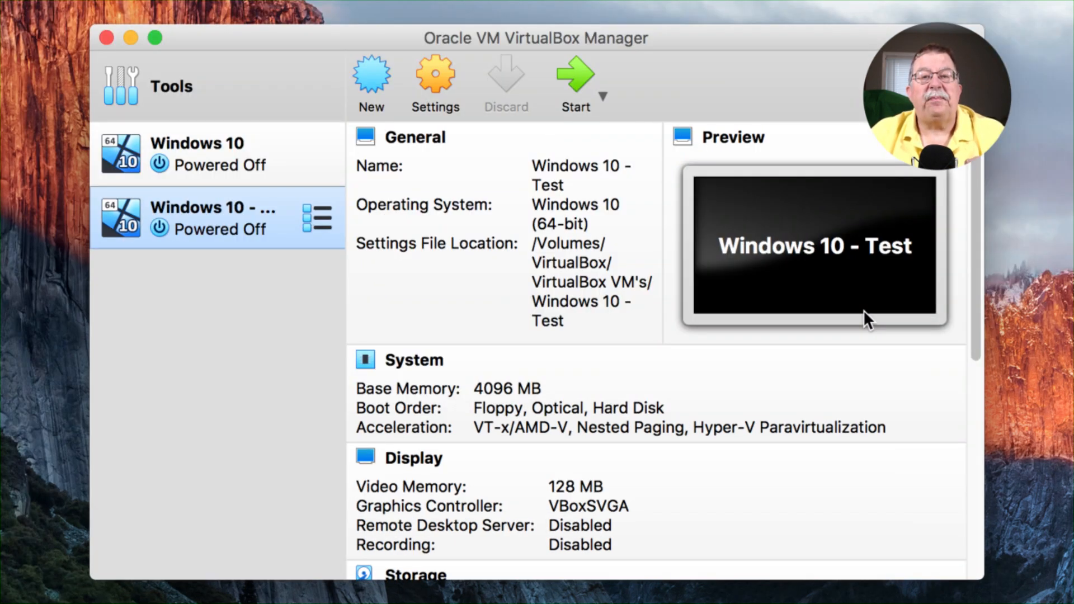
Start the Windows 10 - Test VM and scale its virtual screen to 200%.
left_click(575, 81)
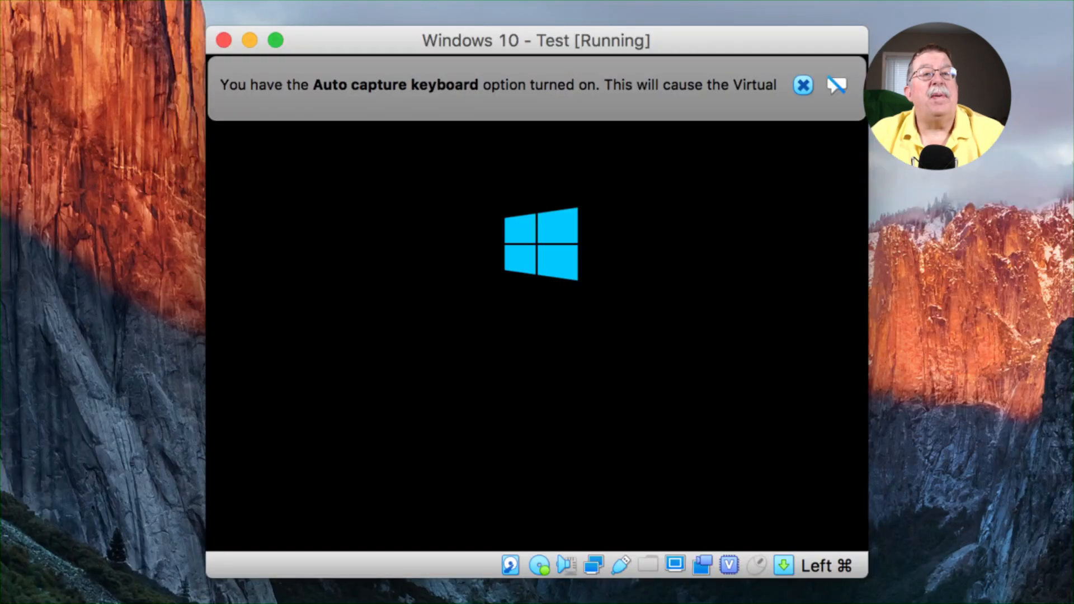
left_click(193, 7)
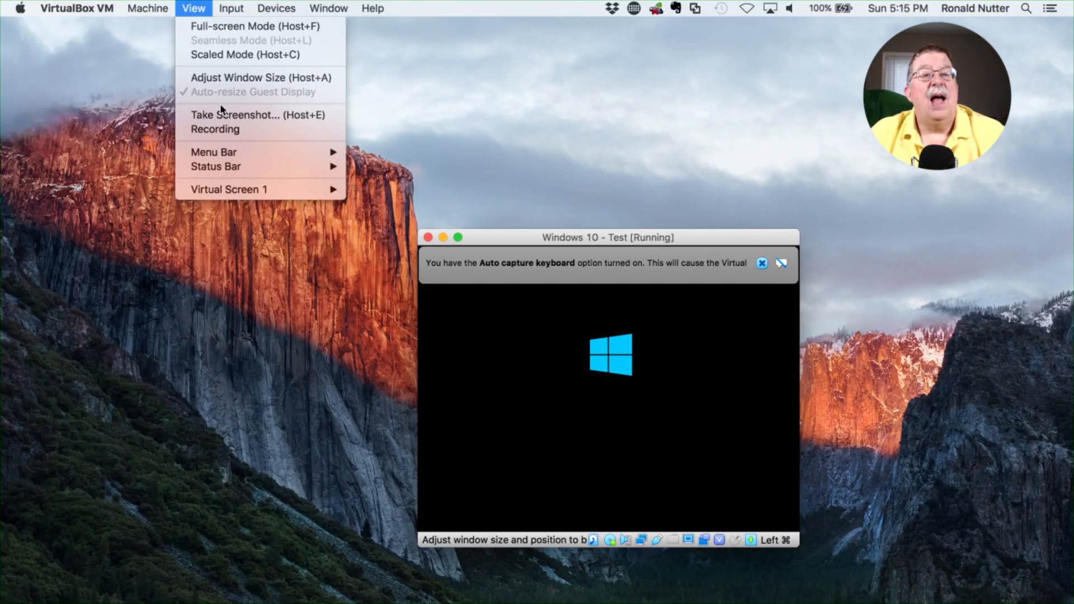
mouse_move(229, 191)
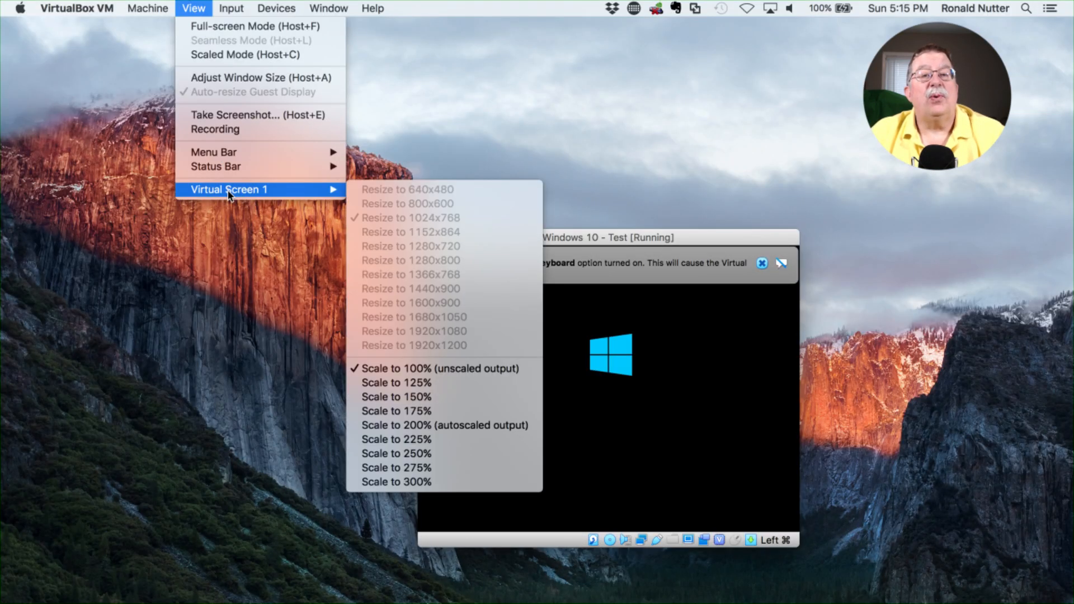
left_click(399, 427)
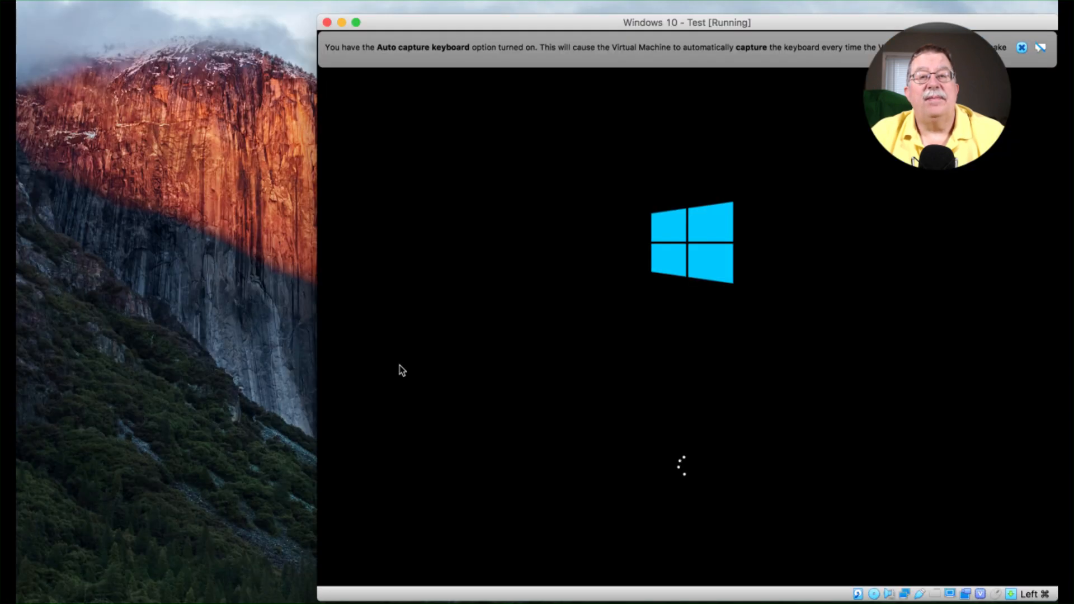
left_click_drag(579, 21, 453, 25)
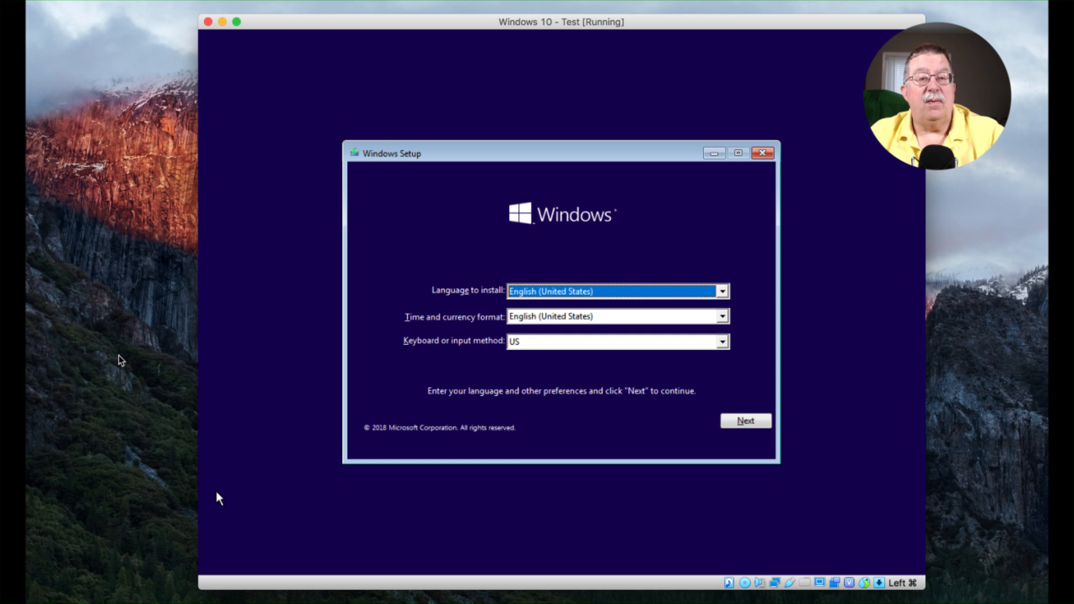
left_click(145, 444)
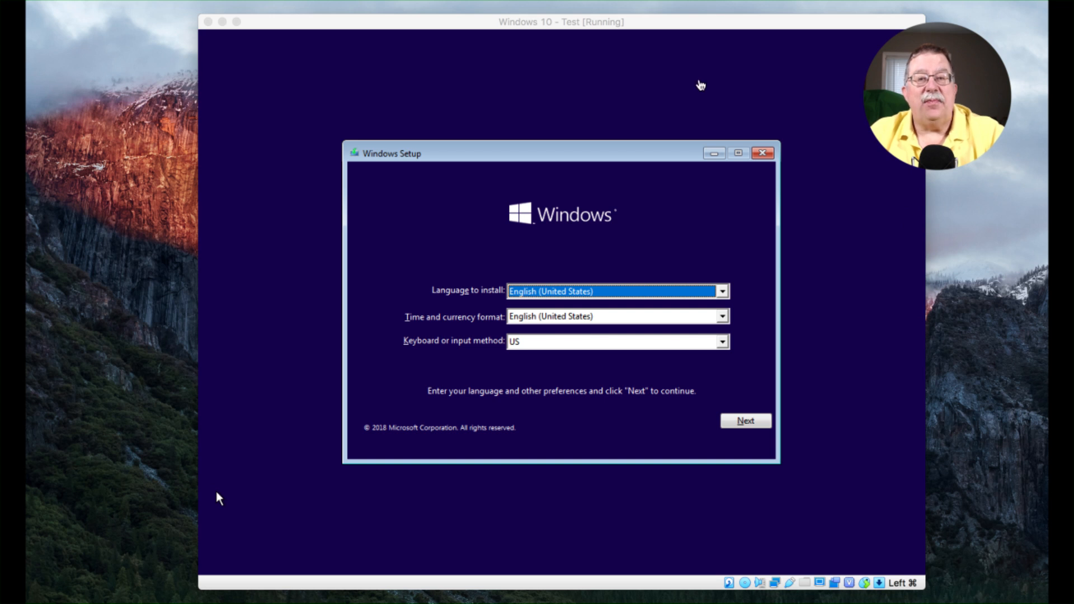
left_click(217, 493)
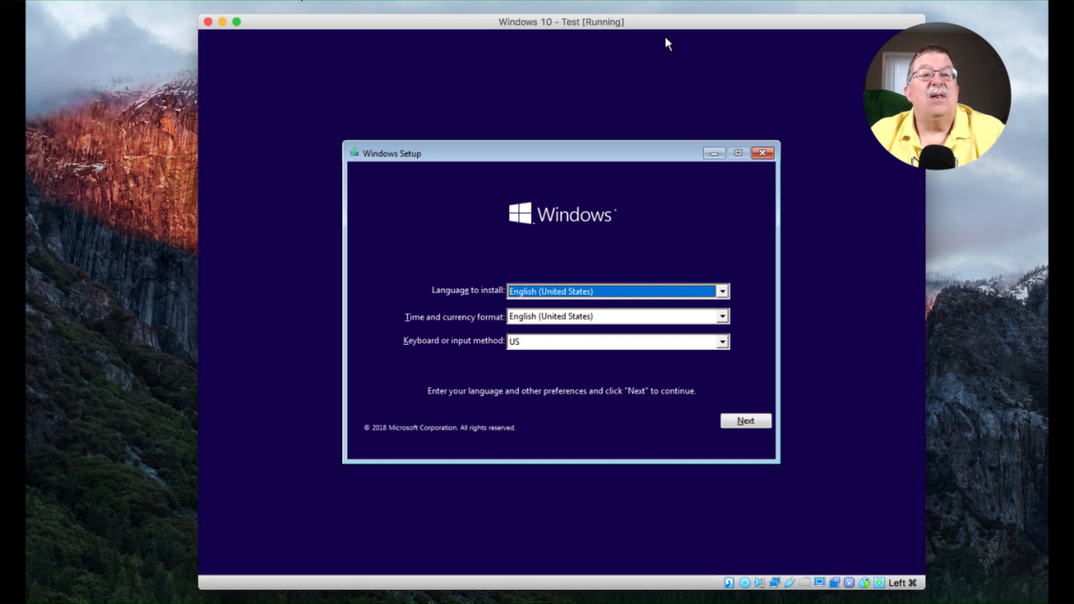
left_click(292, 1)
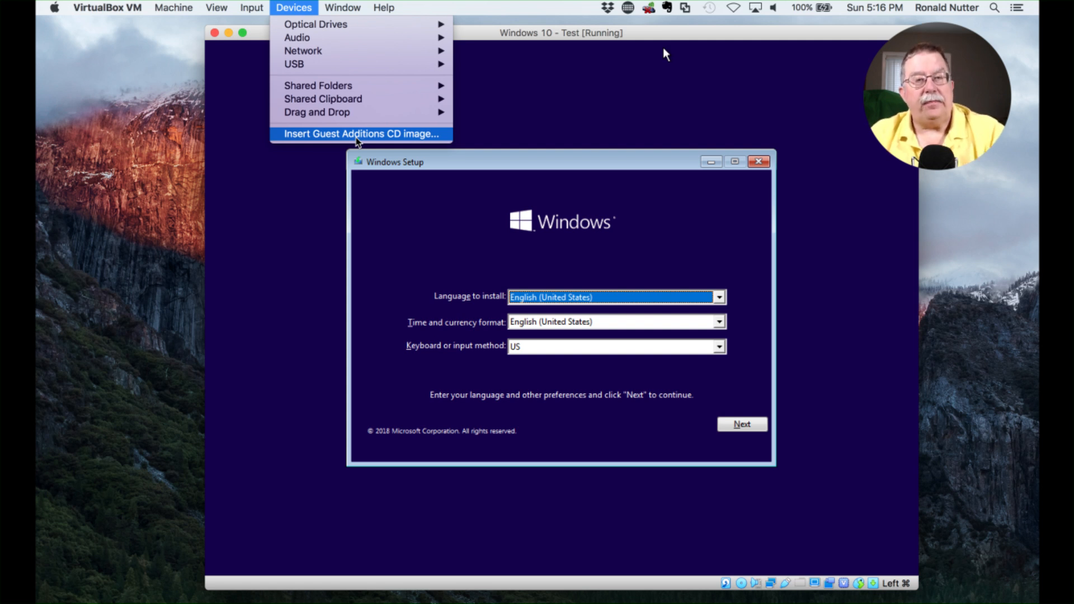
key("Right")
key("Right")
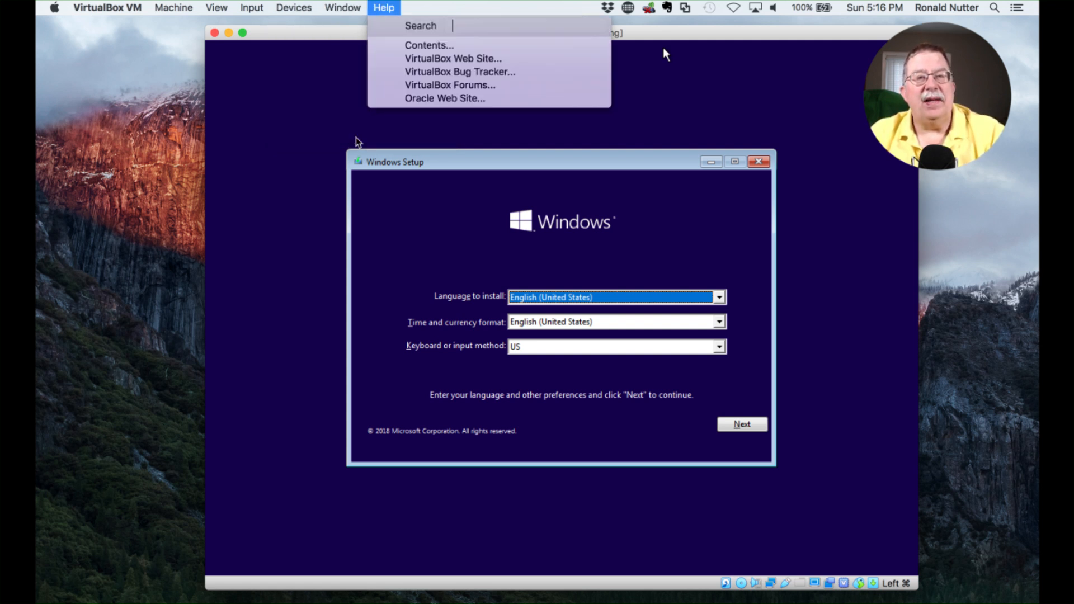